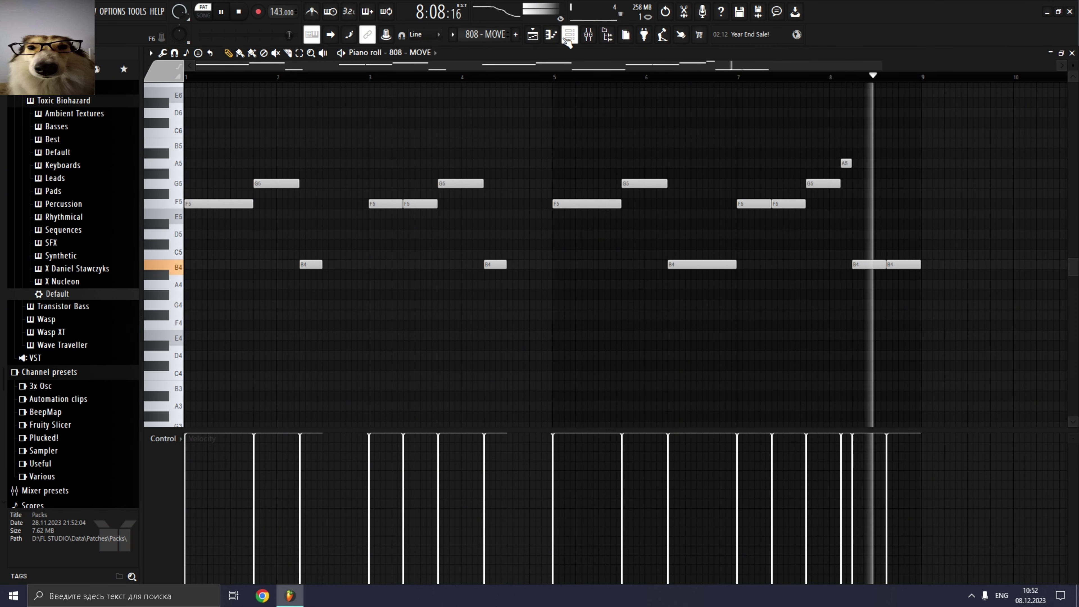
Step: Review the 808 - MOVE channel's sampler and volume envelope settings from the channel rack
{"action": "left_click", "coordinate": [569, 36]}
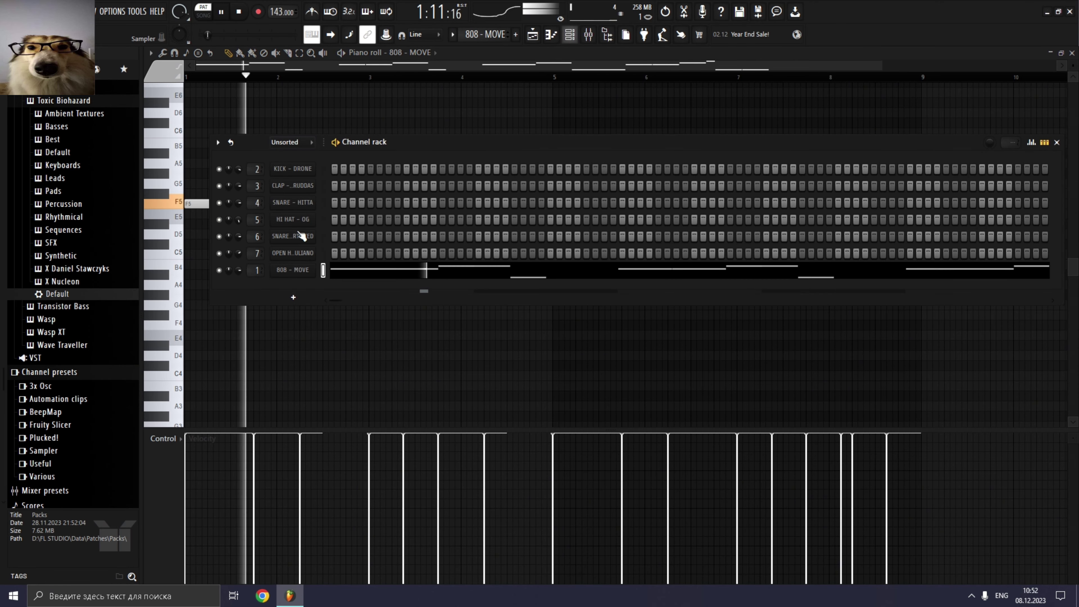
{"action": "left_click", "coordinate": [293, 269]}
{"action": "left_click_drag", "start_coordinate": [279, 112], "coordinate": [571, 163]}
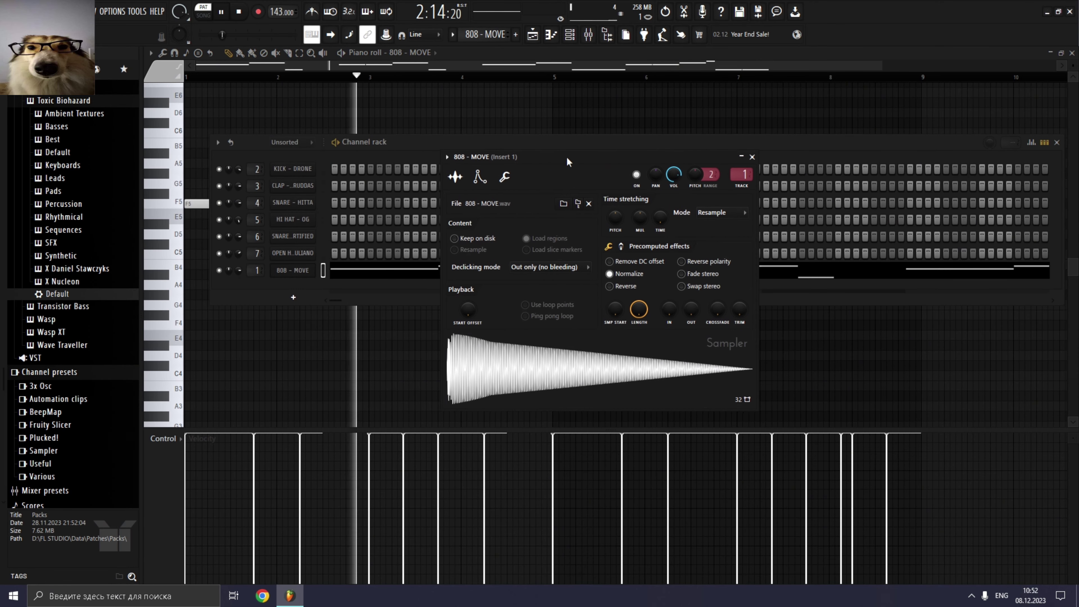
{"action": "left_click", "coordinate": [480, 176]}
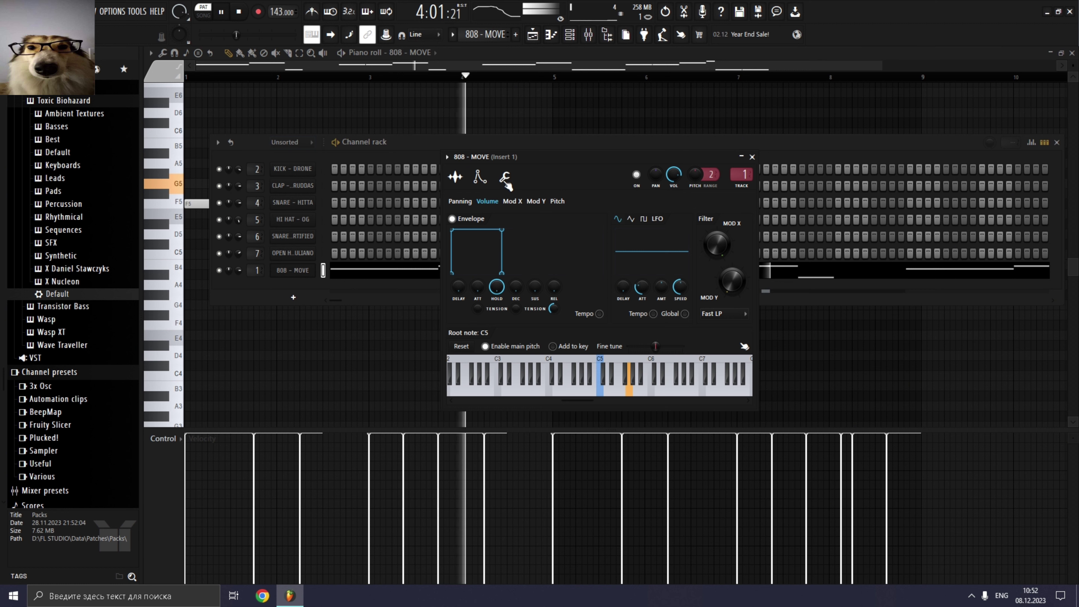
{"action": "left_click", "coordinate": [752, 157]}
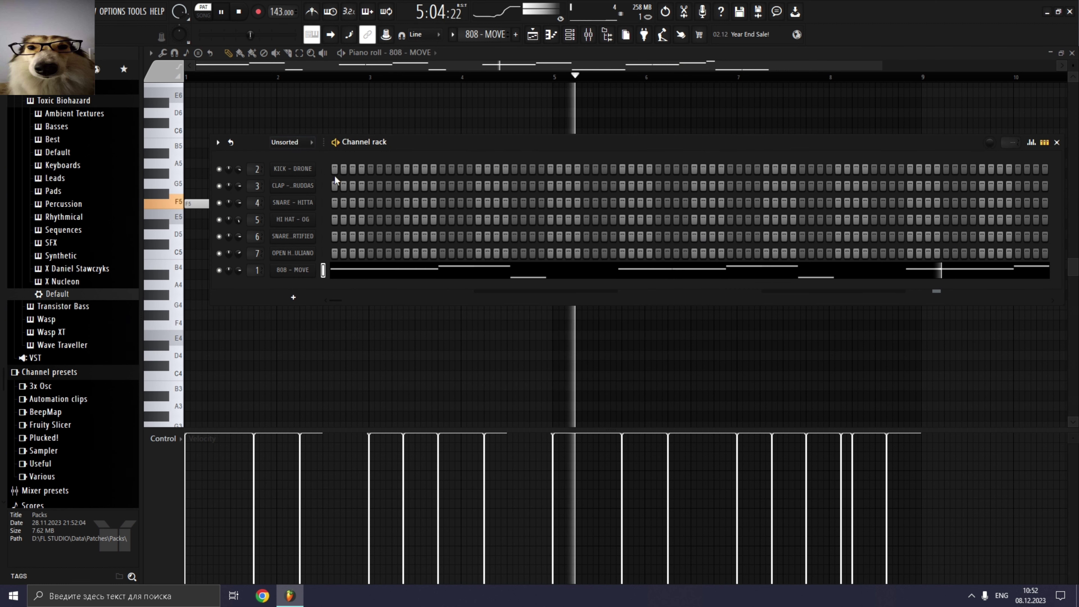
Step: Switch to the KICK - DRONE pattern and view the kick's notes in the piano roll
{"action": "left_click", "coordinate": [452, 35]}
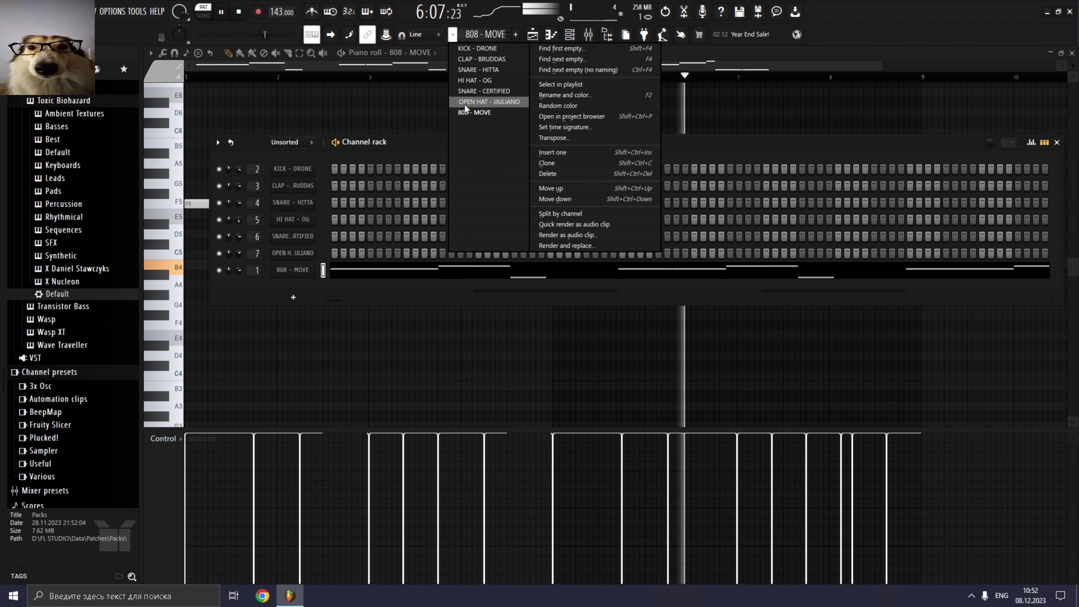
{"action": "left_click", "coordinate": [474, 48]}
{"action": "right_click", "coordinate": [311, 165]}
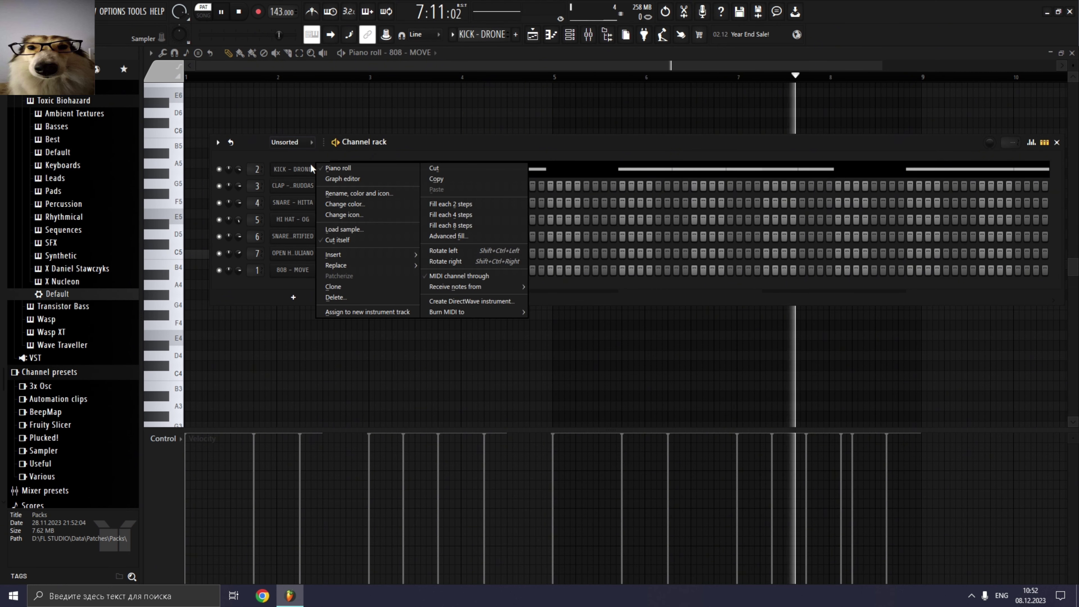
{"action": "left_click", "coordinate": [338, 169]}
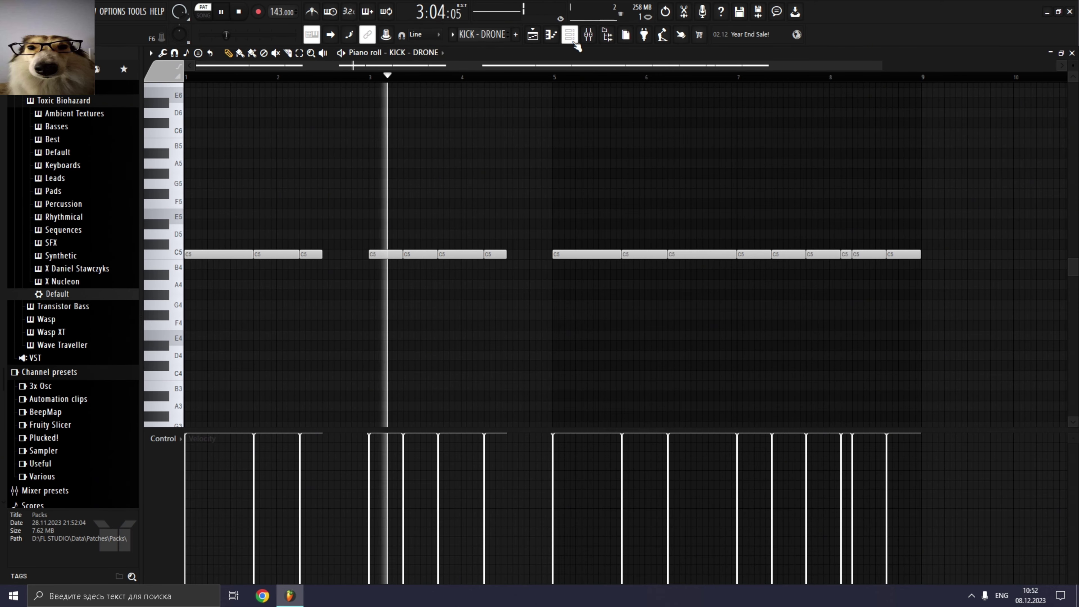
Step: Review the Fruity Limiter settings on mixer track Insert 2
{"action": "left_click", "coordinate": [589, 41]}
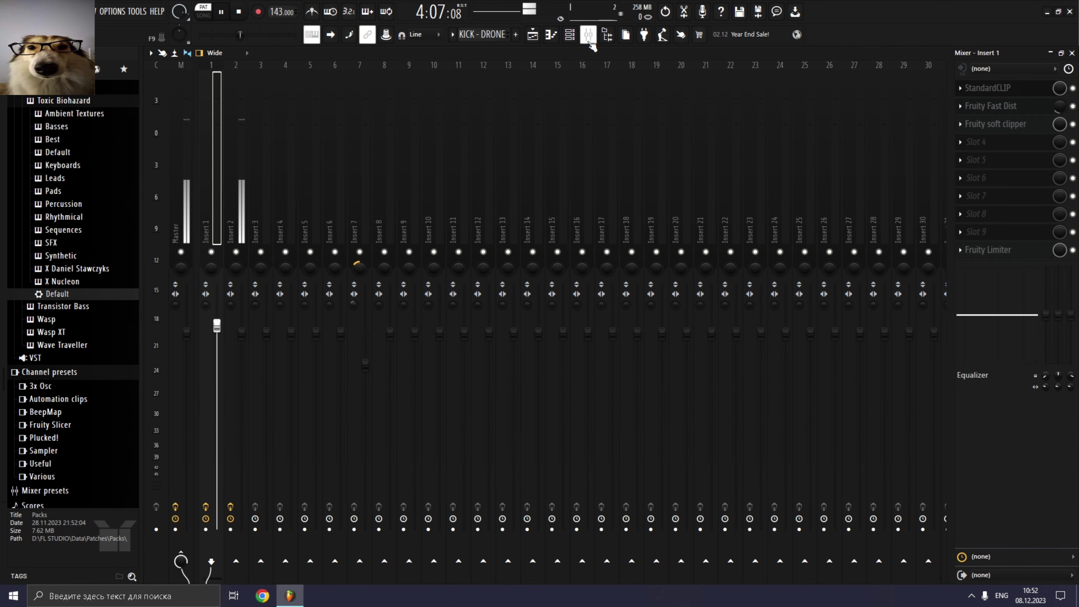
{"action": "left_click", "coordinate": [998, 250]}
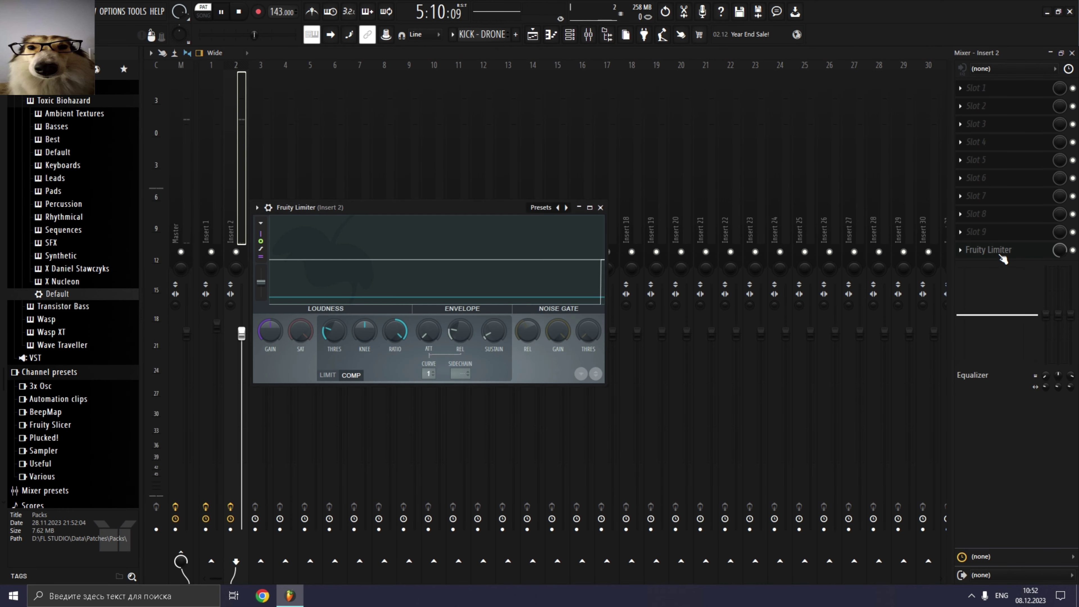
{"action": "left_click_drag", "start_coordinate": [451, 216], "coordinate": [611, 127]}
{"action": "left_click", "coordinate": [762, 128]}
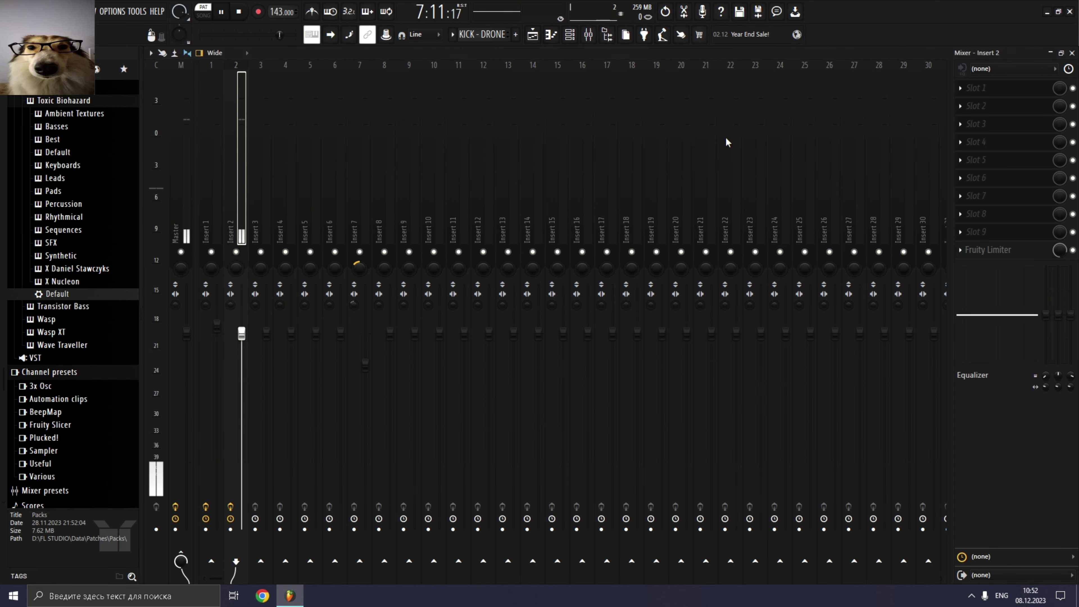
Step: Switch to the 808 - MOVE pattern and review the StandardCLIP settings on mixer track Insert 1
{"action": "left_click", "coordinate": [205, 214]}
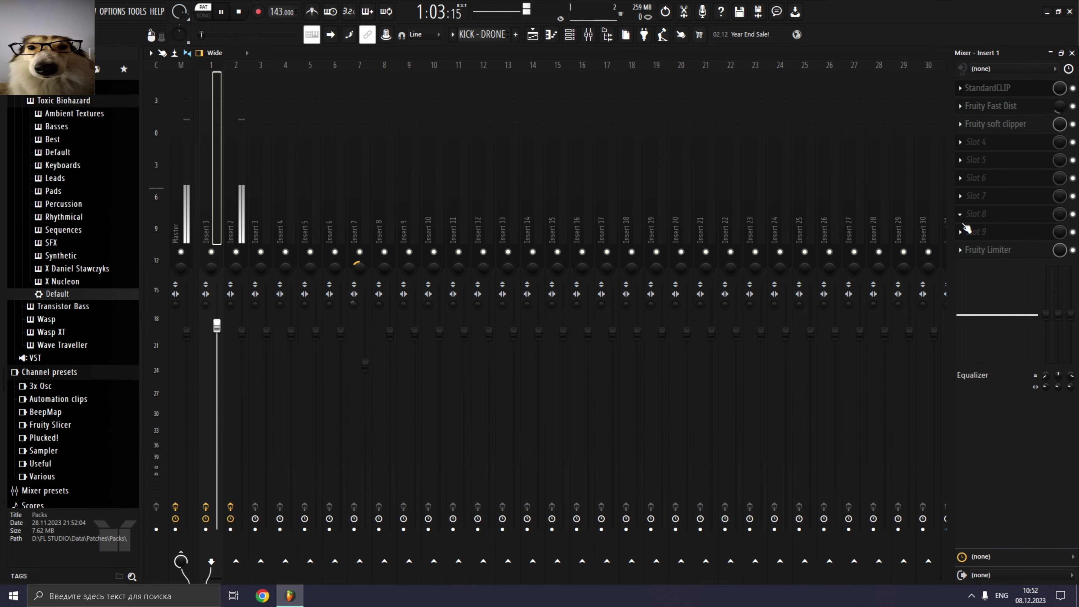
{"action": "left_click", "coordinate": [569, 34]}
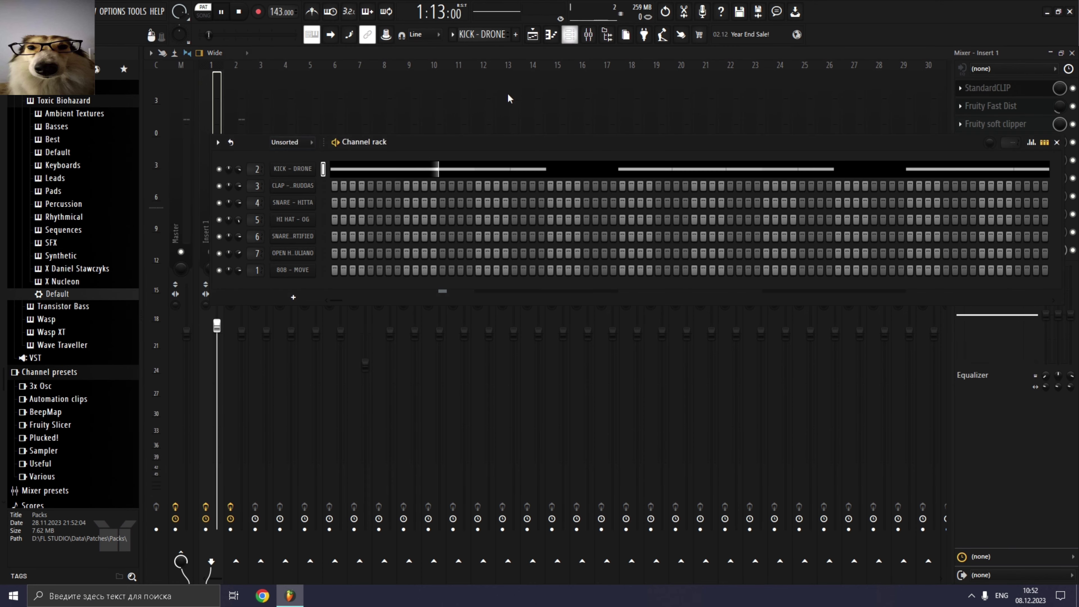
{"action": "left_click", "coordinate": [452, 34]}
{"action": "left_click", "coordinate": [465, 109]}
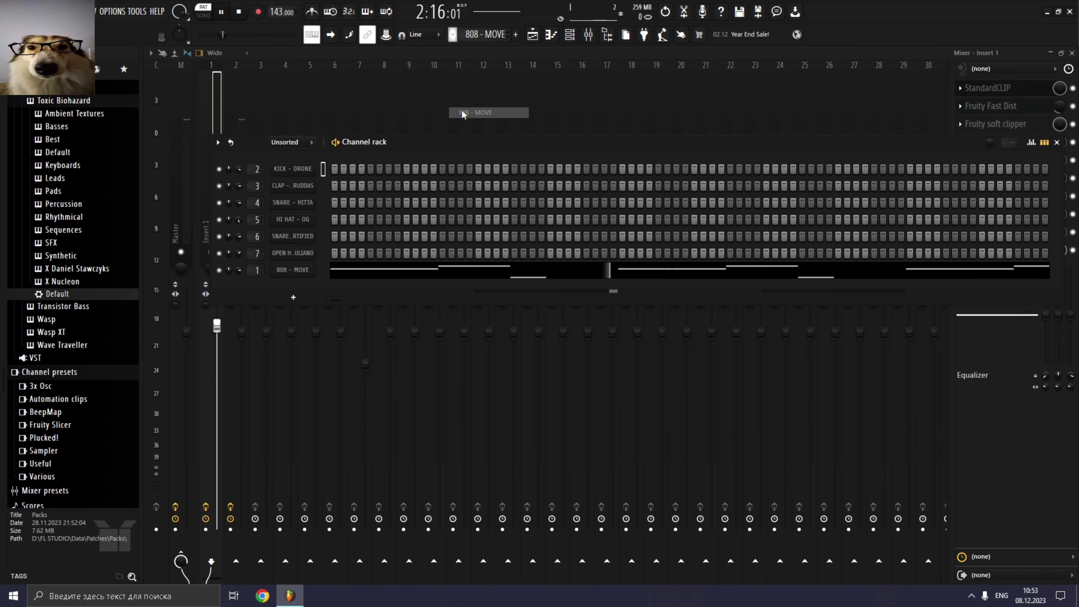
{"action": "left_click", "coordinate": [1057, 143]}
{"action": "left_click", "coordinate": [1001, 88]}
{"action": "left_click_drag", "start_coordinate": [487, 160], "coordinate": [627, 115]}
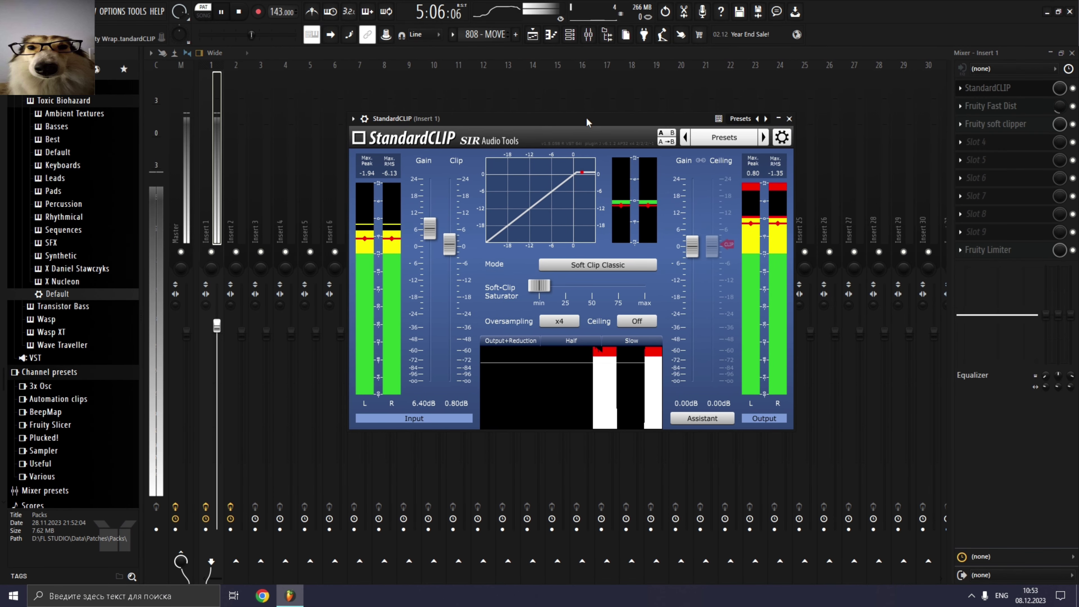
{"action": "left_click", "coordinate": [790, 119]}
Step: Review the Fruity Fast Dist, Fruity soft clipper and Fruity Limiter settings on Insert 1
{"action": "left_click", "coordinate": [998, 111]}
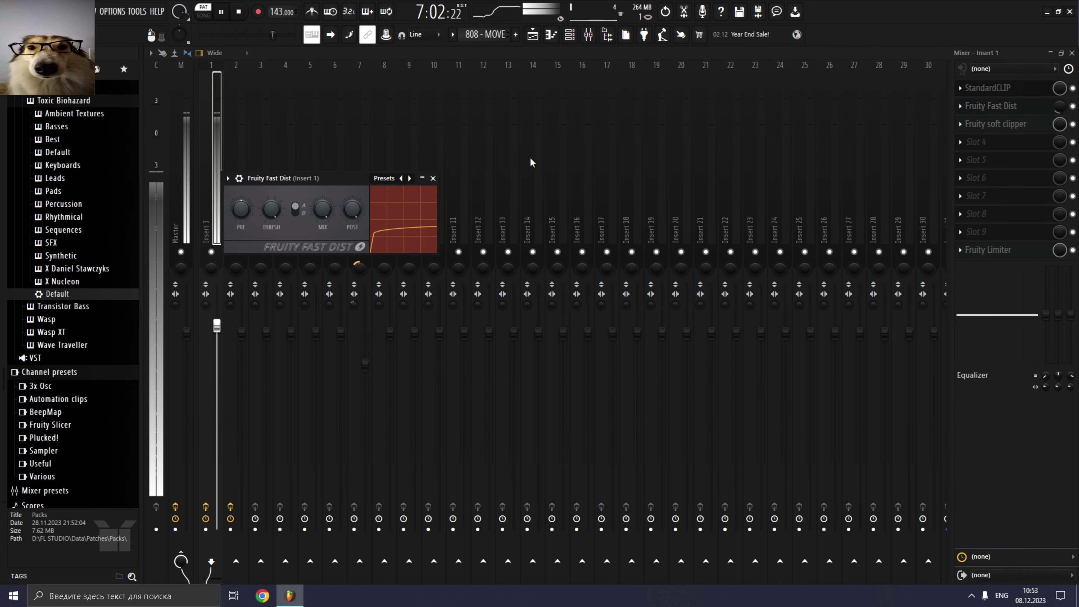
{"action": "left_click_drag", "start_coordinate": [328, 179], "coordinate": [444, 141]}
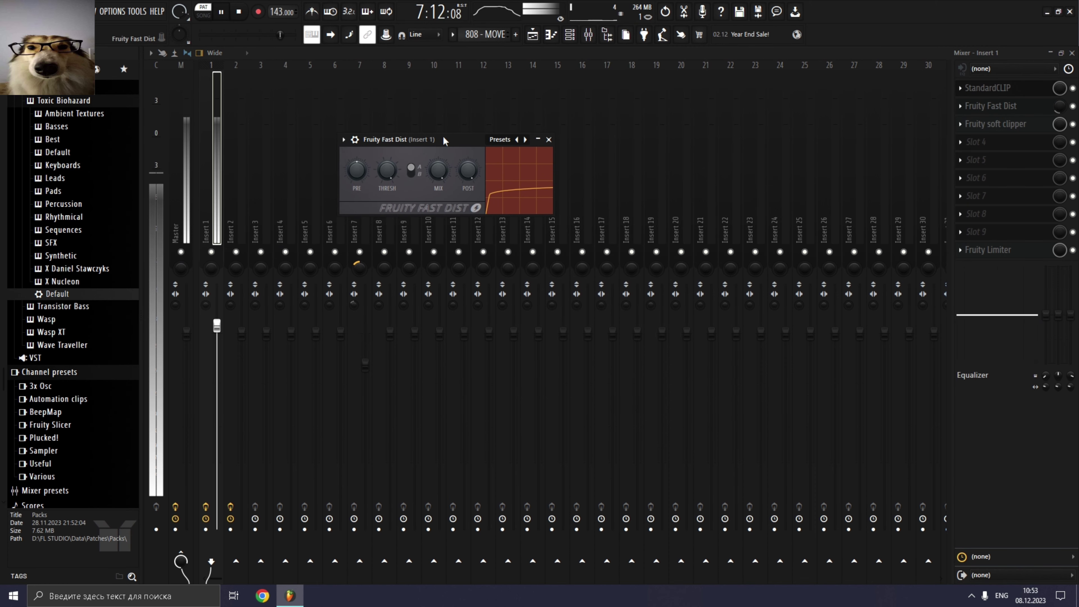
{"action": "left_click", "coordinate": [549, 140]}
{"action": "left_click", "coordinate": [1012, 130]}
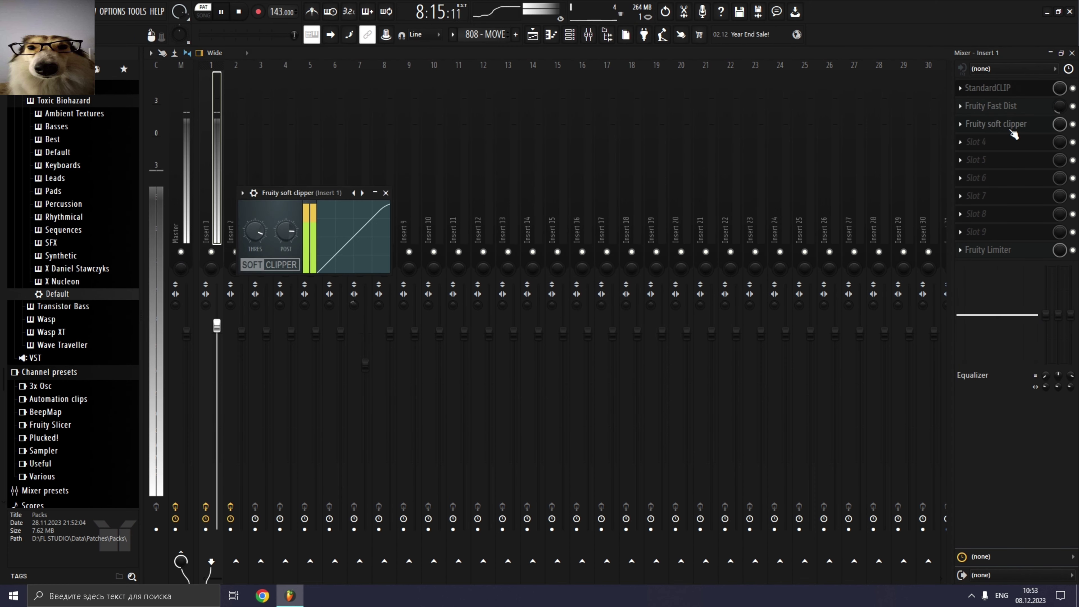
{"action": "left_click", "coordinate": [386, 193]}
{"action": "left_click", "coordinate": [980, 252]}
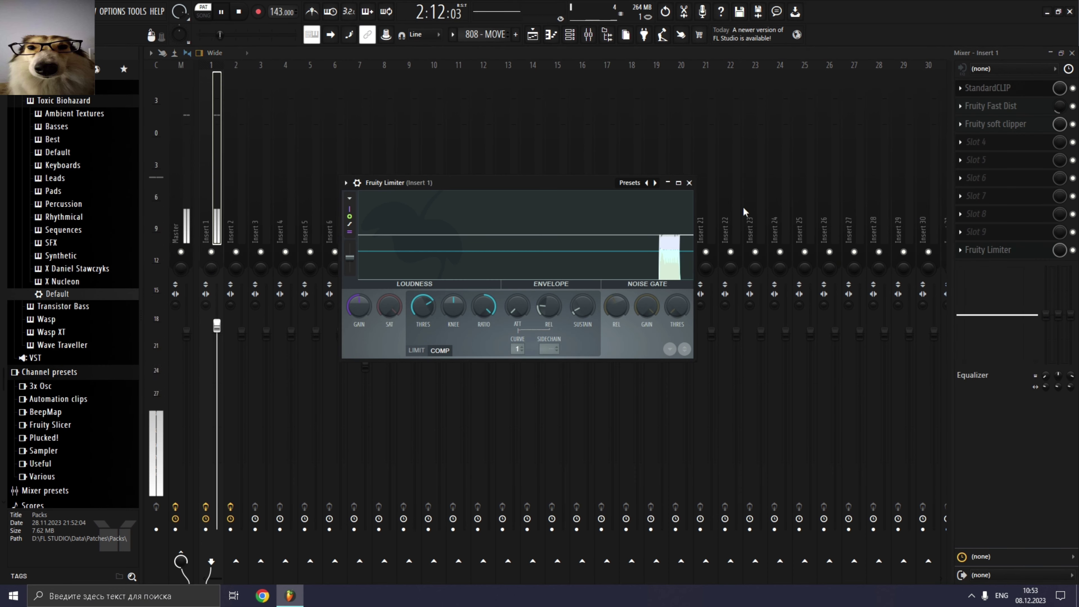
{"action": "left_click", "coordinate": [691, 186]}
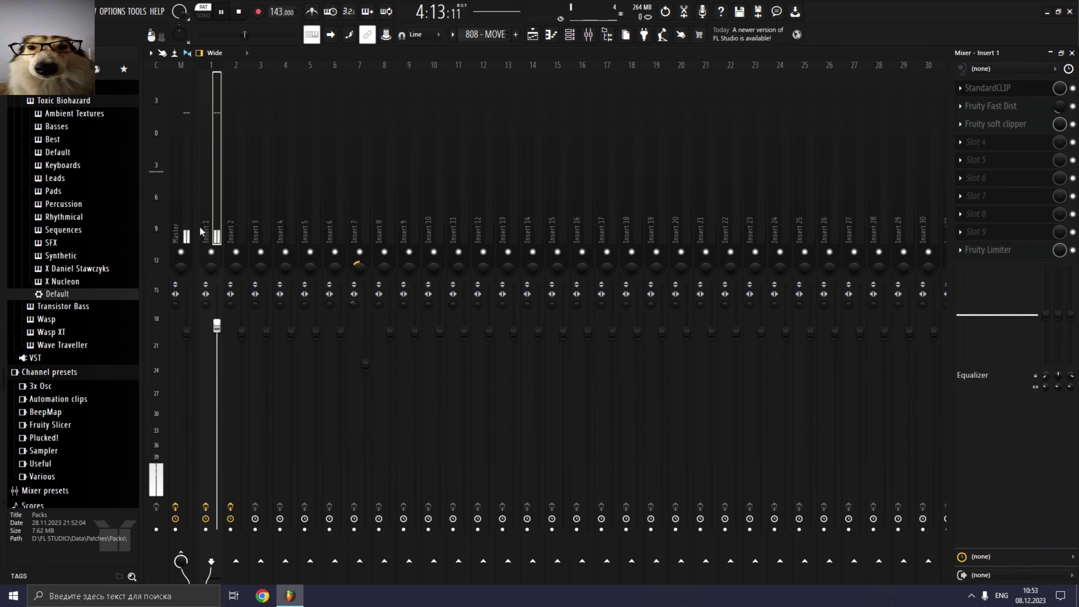
Step: Delete the Fruity Limiter from the Master track and close the mixer
{"action": "left_click", "coordinate": [179, 228]}
{"action": "right_click", "coordinate": [973, 255]}
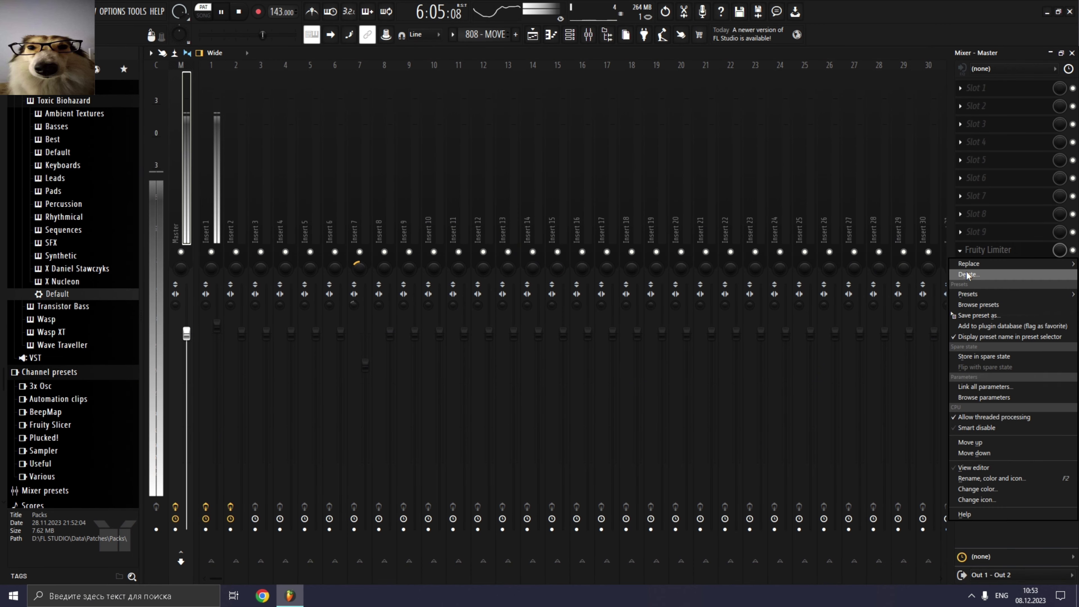
{"action": "left_click", "coordinate": [969, 274]}
{"action": "left_click", "coordinate": [577, 335]}
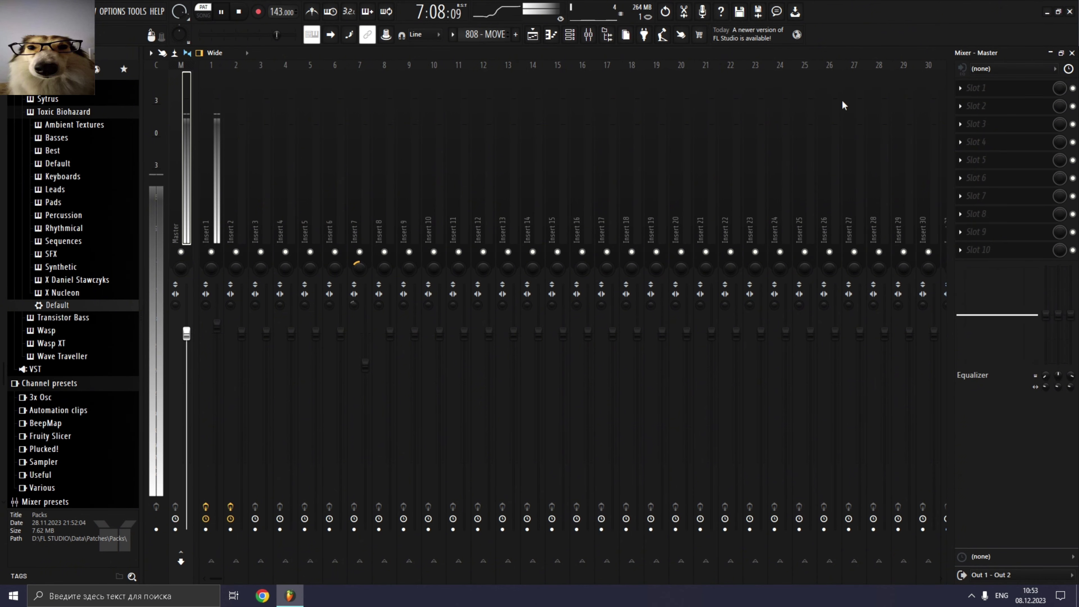
{"action": "left_click", "coordinate": [1072, 54]}
Step: Switch to the HI HAT - OG pattern and view the hi-hat's notes in the piano roll
{"action": "key", "text": "F6"}
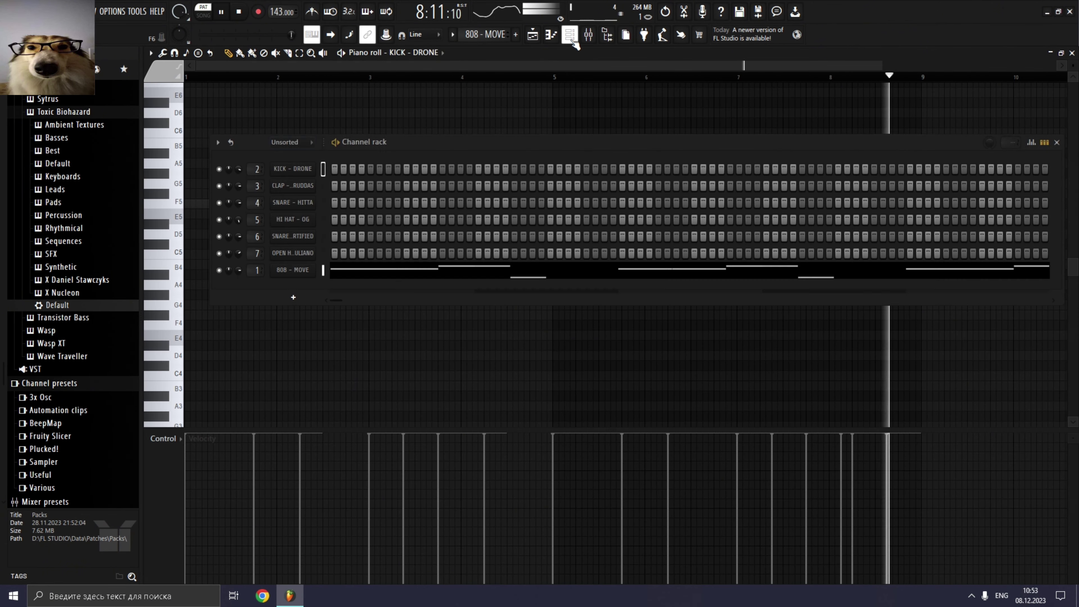
{"action": "left_click", "coordinate": [452, 35]}
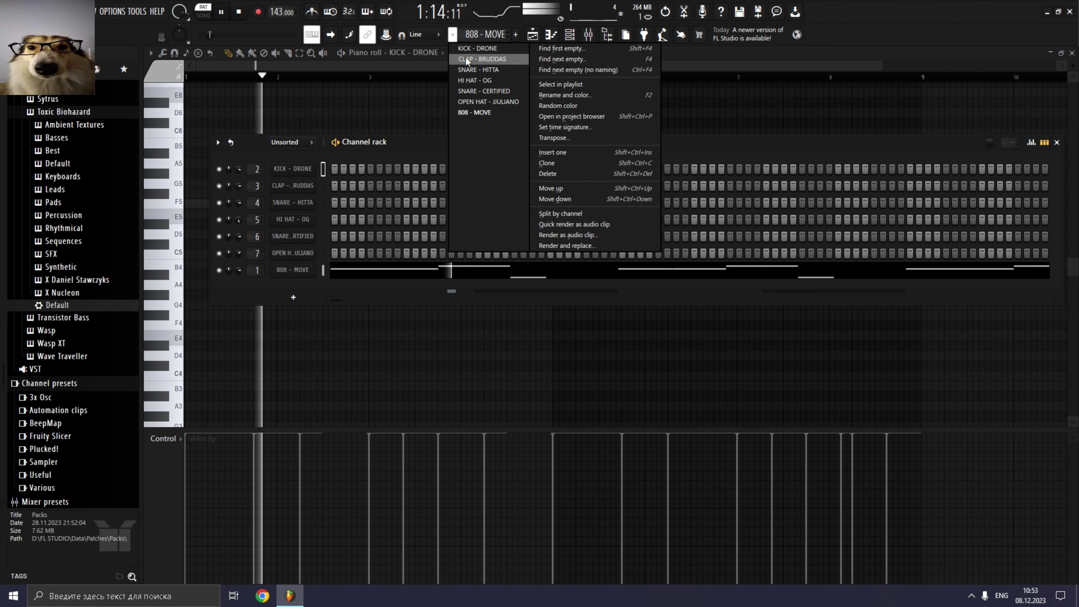
{"action": "left_click", "coordinate": [469, 81]}
{"action": "right_click", "coordinate": [315, 218]}
{"action": "left_click", "coordinate": [342, 219]}
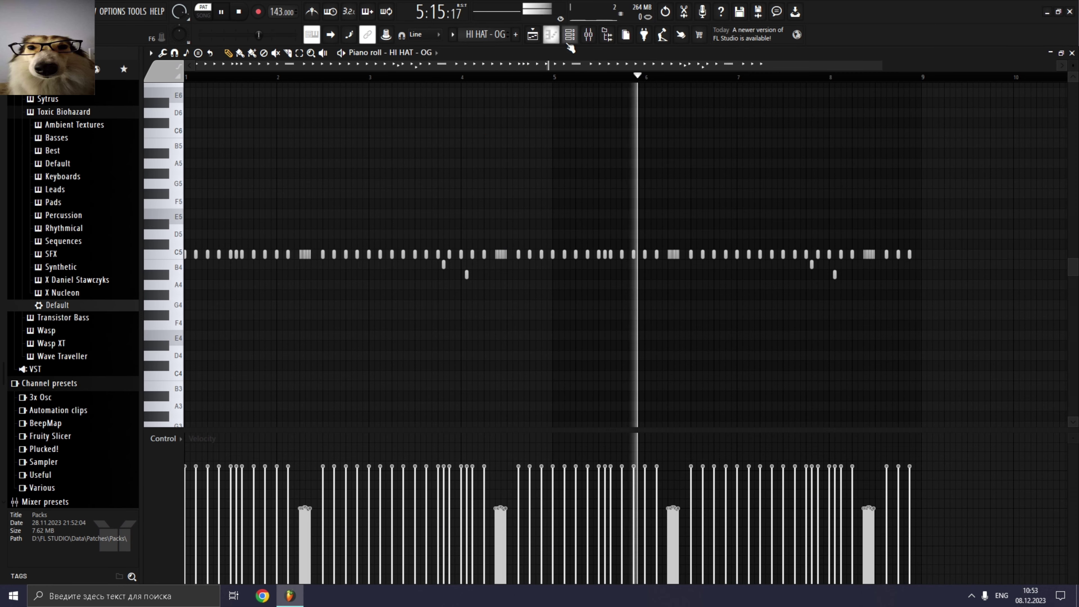
Step: Switch to the CLAP - BRUDDAS pattern and view the clap's notes in the piano roll
{"action": "key", "text": "F6"}
{"action": "left_click", "coordinate": [484, 34]}
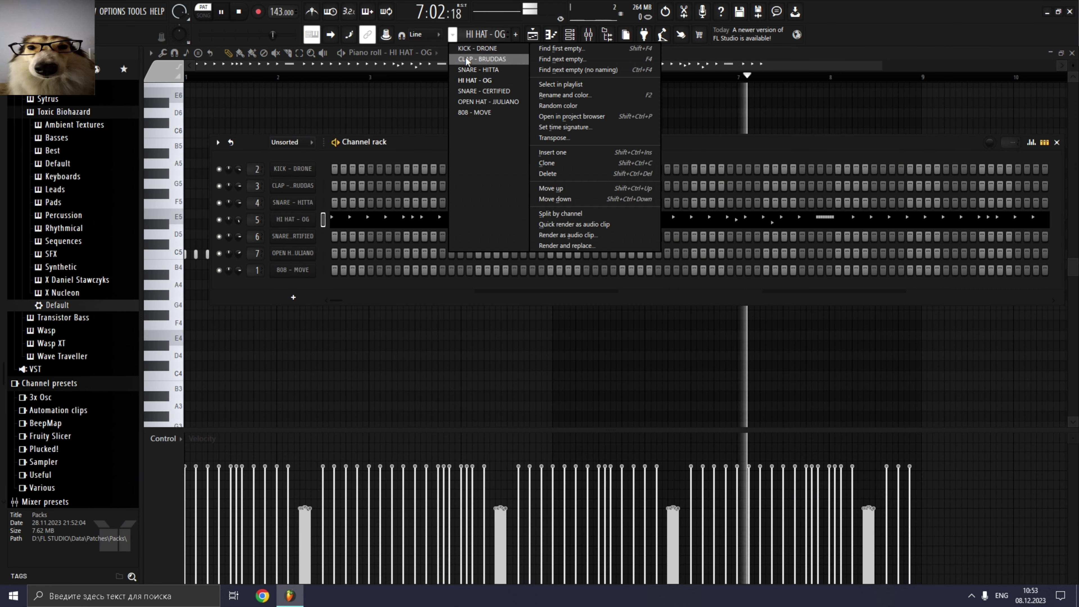
{"action": "left_click", "coordinate": [468, 49]}
{"action": "left_click", "coordinate": [480, 34]}
{"action": "left_click", "coordinate": [460, 54]}
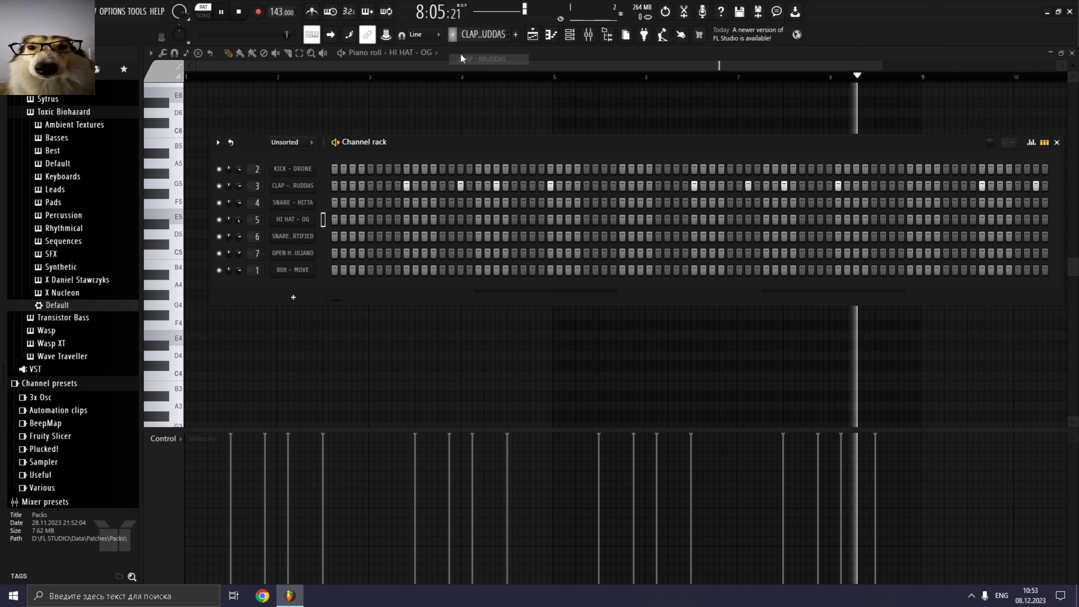
{"action": "right_click", "coordinate": [314, 186]}
{"action": "left_click", "coordinate": [341, 185]}
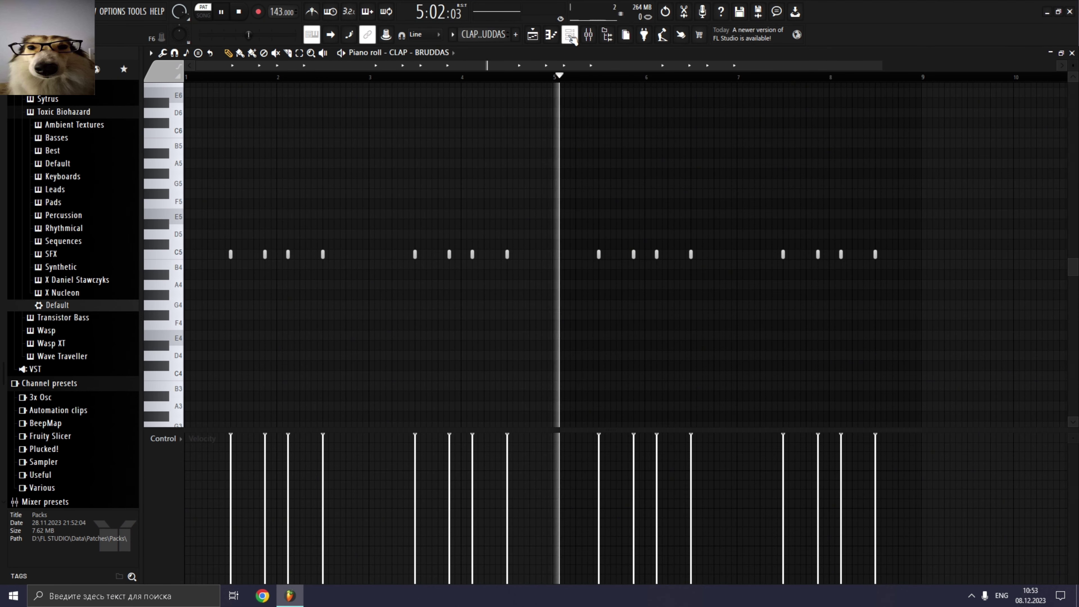
Step: Switch to the SNARE - HITTA pattern and view its channel's notes in the piano roll
{"action": "left_click", "coordinate": [570, 35]}
{"action": "left_click", "coordinate": [474, 35]}
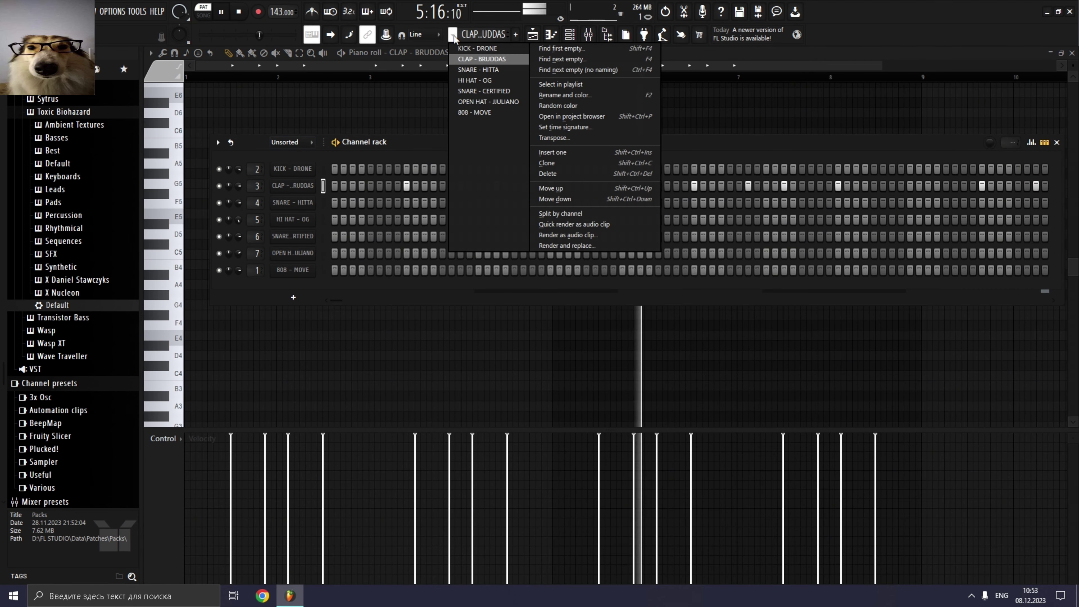
{"action": "left_click", "coordinate": [467, 71]}
{"action": "right_click", "coordinate": [294, 204]}
{"action": "left_click", "coordinate": [342, 202]}
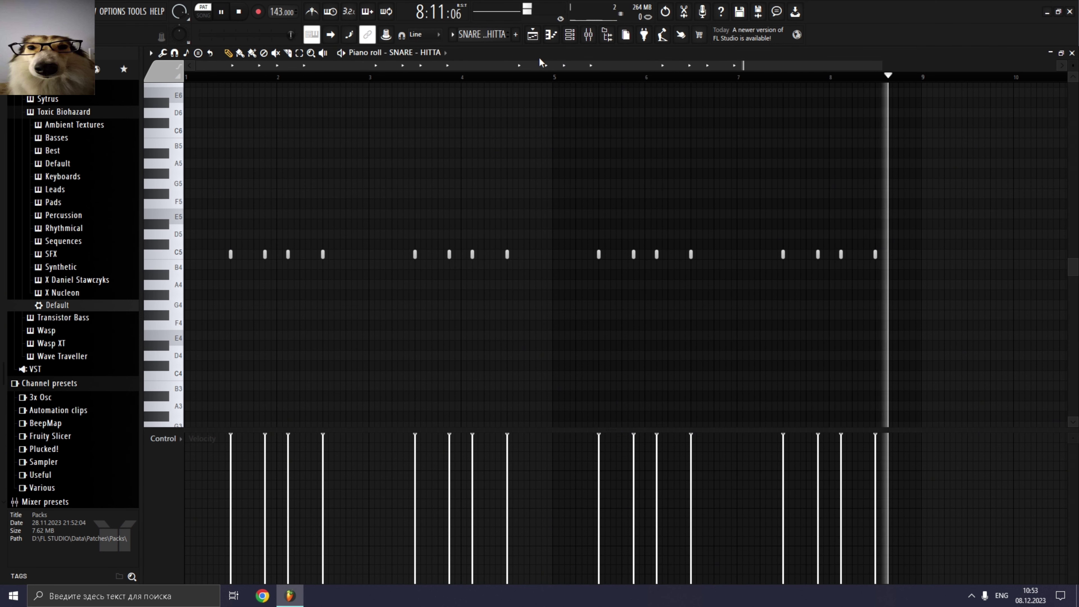
Step: Switch to the SNARE - CERTIFIED pattern and view its channel's notes in the piano roll
{"action": "left_click", "coordinate": [475, 35]}
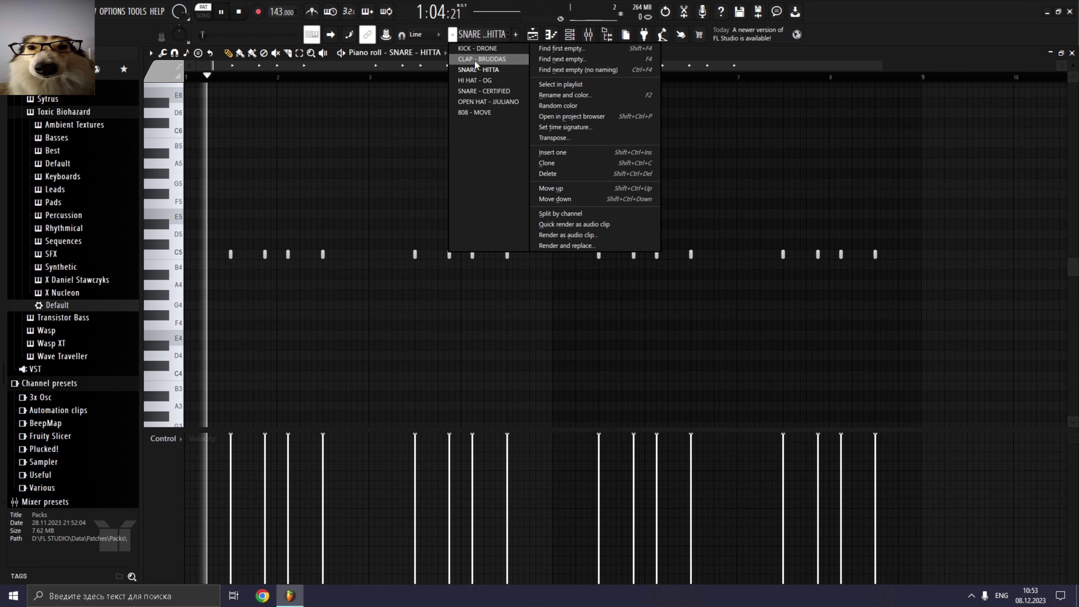
{"action": "left_click", "coordinate": [476, 90]}
{"action": "left_click", "coordinate": [571, 41]}
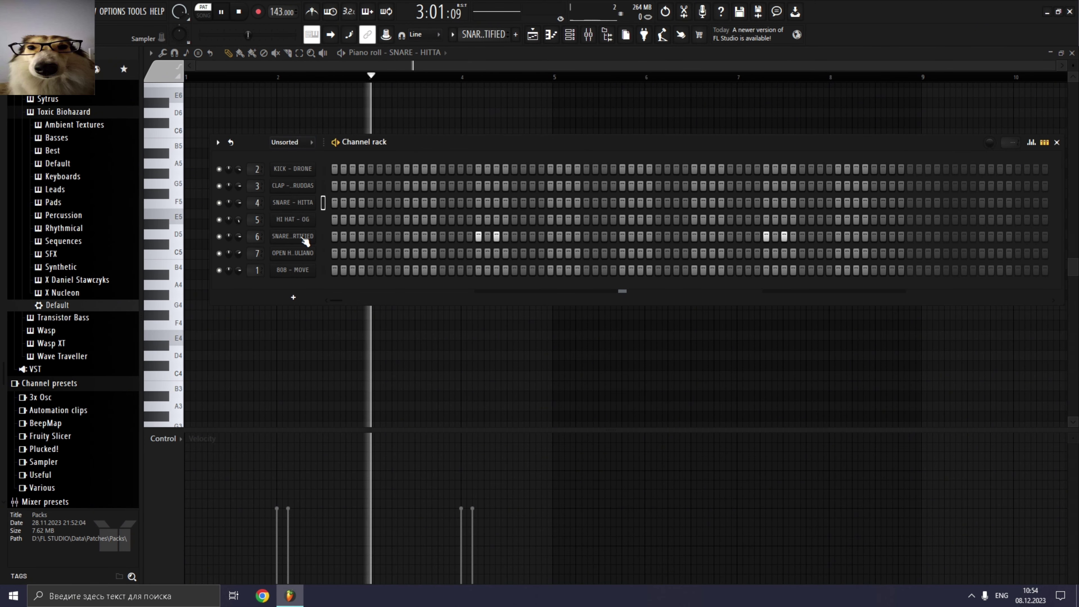
{"action": "right_click", "coordinate": [321, 234]}
{"action": "left_click", "coordinate": [349, 237]}
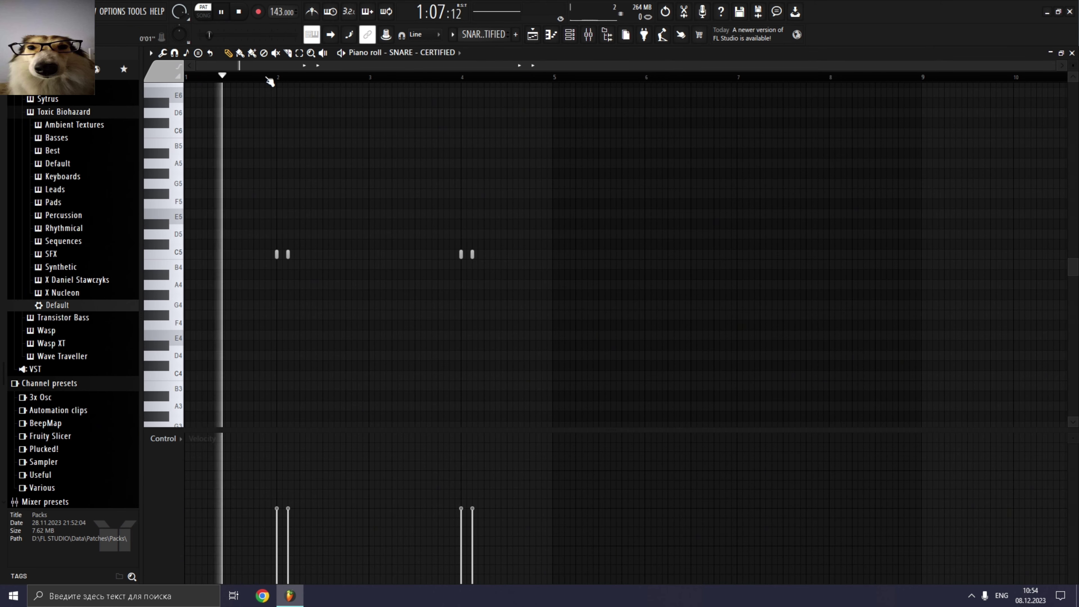
Step: Switch to the OPEN HAT - JIULIANO pattern and view the open hat's notes in the piano roll
{"action": "left_click", "coordinate": [571, 37]}
{"action": "left_click", "coordinate": [456, 38]}
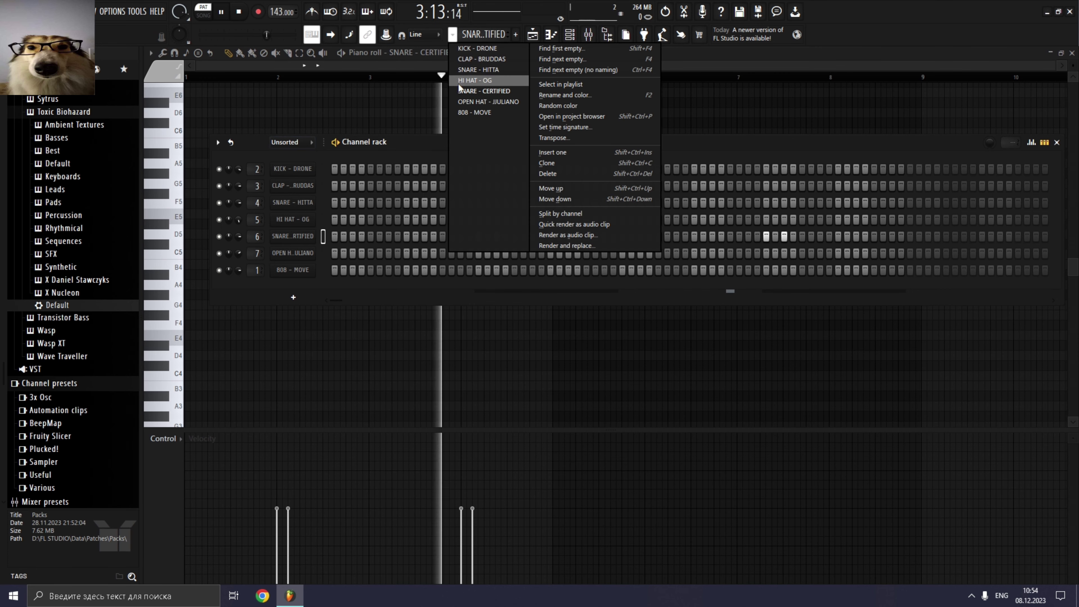
{"action": "left_click", "coordinate": [488, 102]}
{"action": "right_click", "coordinate": [317, 254]}
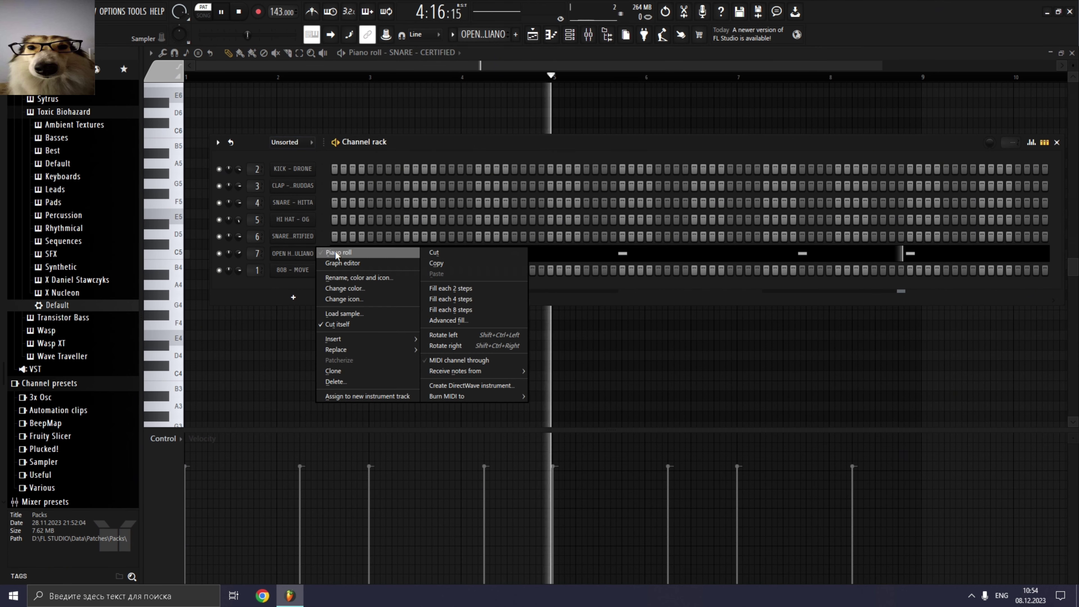
{"action": "left_click", "coordinate": [348, 252]}
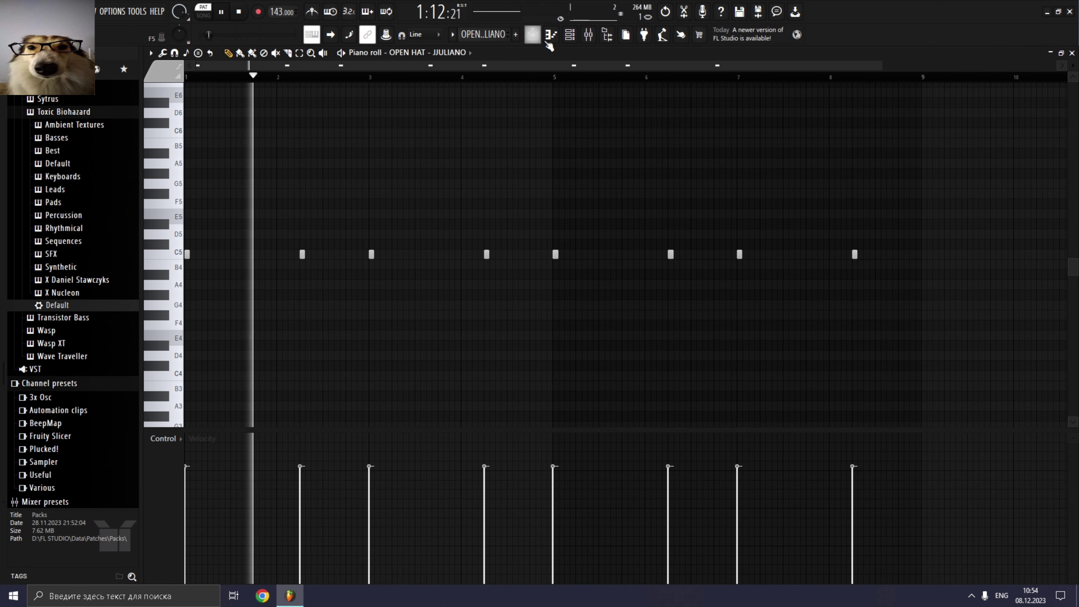
Step: Open the mixer and select the Insert 7 track to review the effects on the open hat
{"action": "left_click", "coordinate": [452, 36]}
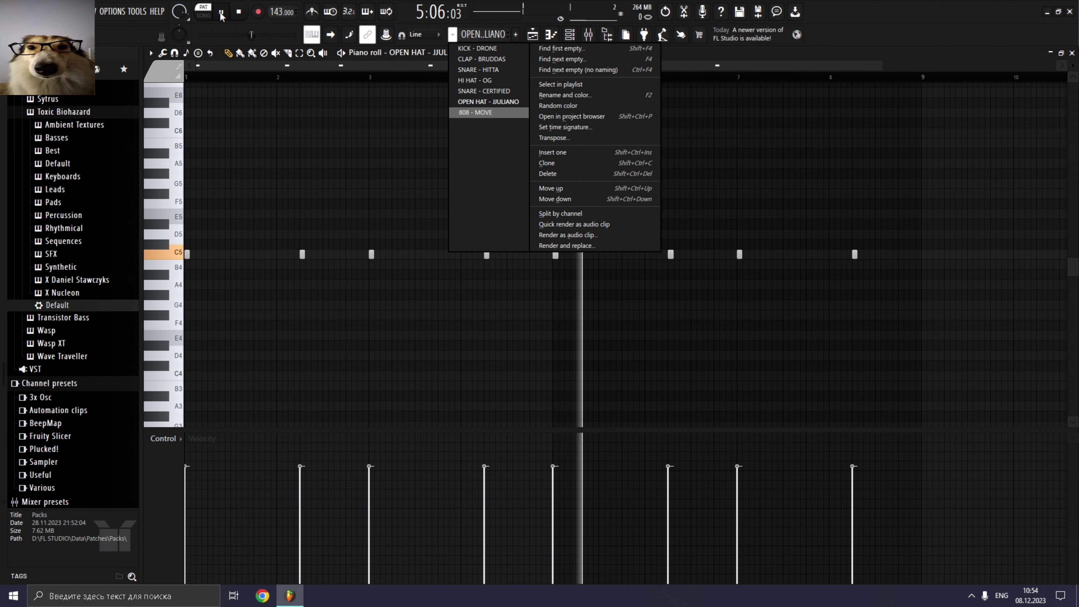
{"action": "left_click", "coordinate": [587, 38]}
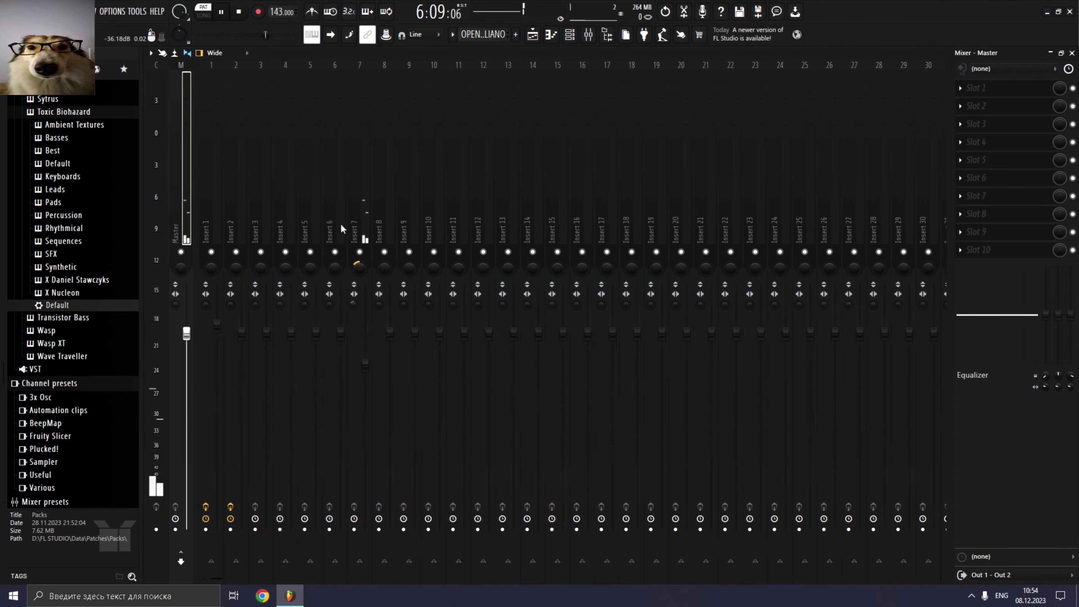
{"action": "left_click", "coordinate": [353, 225]}
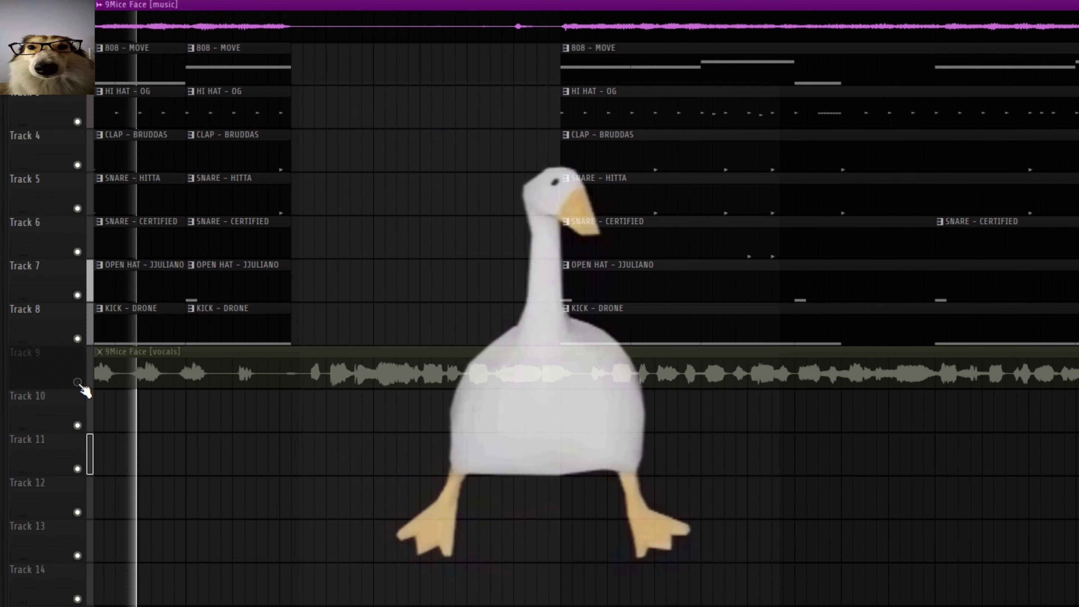
Step: Toggle the mute of the 9Mice Face vocals on Track 9 during playback to compare the beat with and without vocals, leaving them muted
{"action": "left_click", "coordinate": [78, 382]}
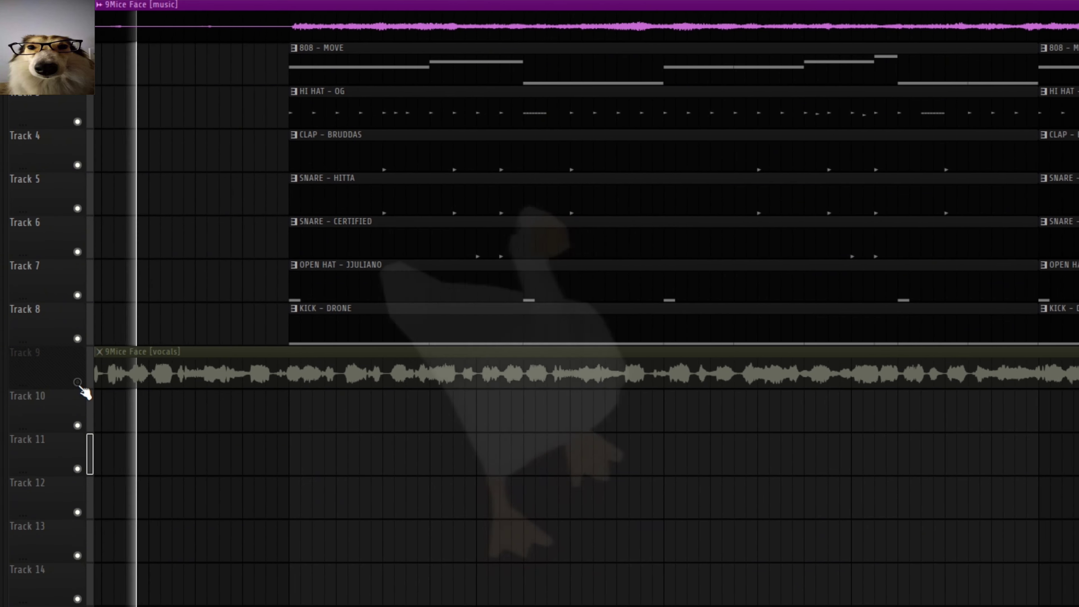
{"action": "left_click", "coordinate": [78, 382]}
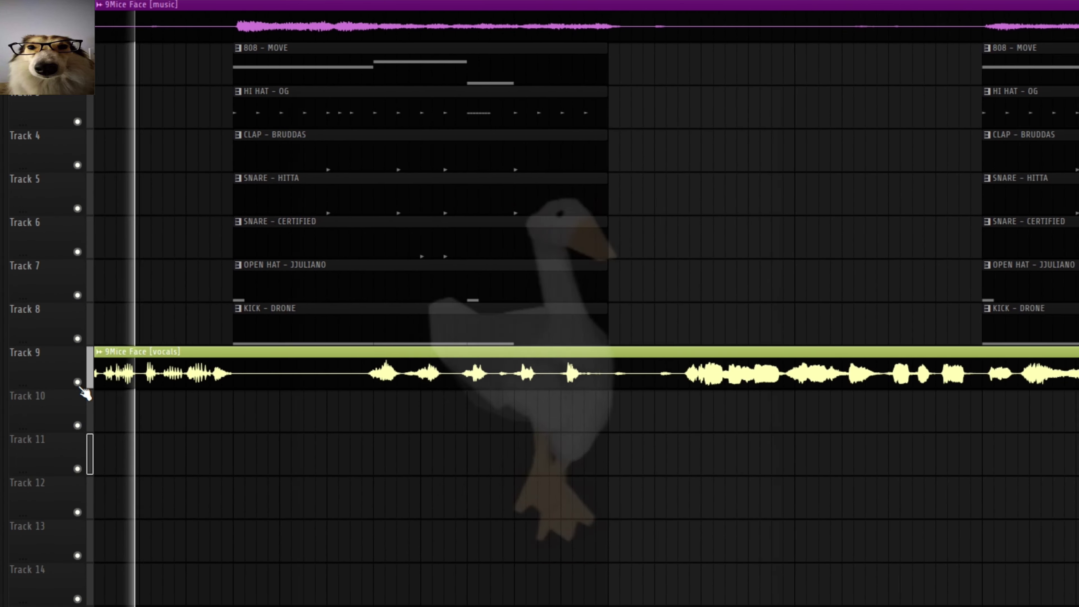
{"action": "left_click", "coordinate": [78, 383]}
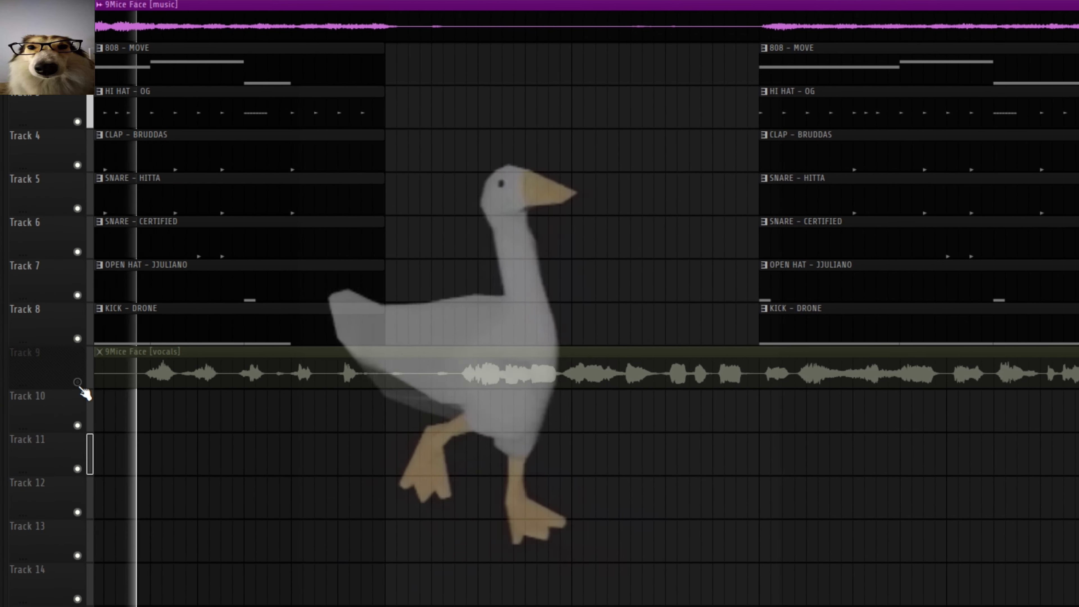